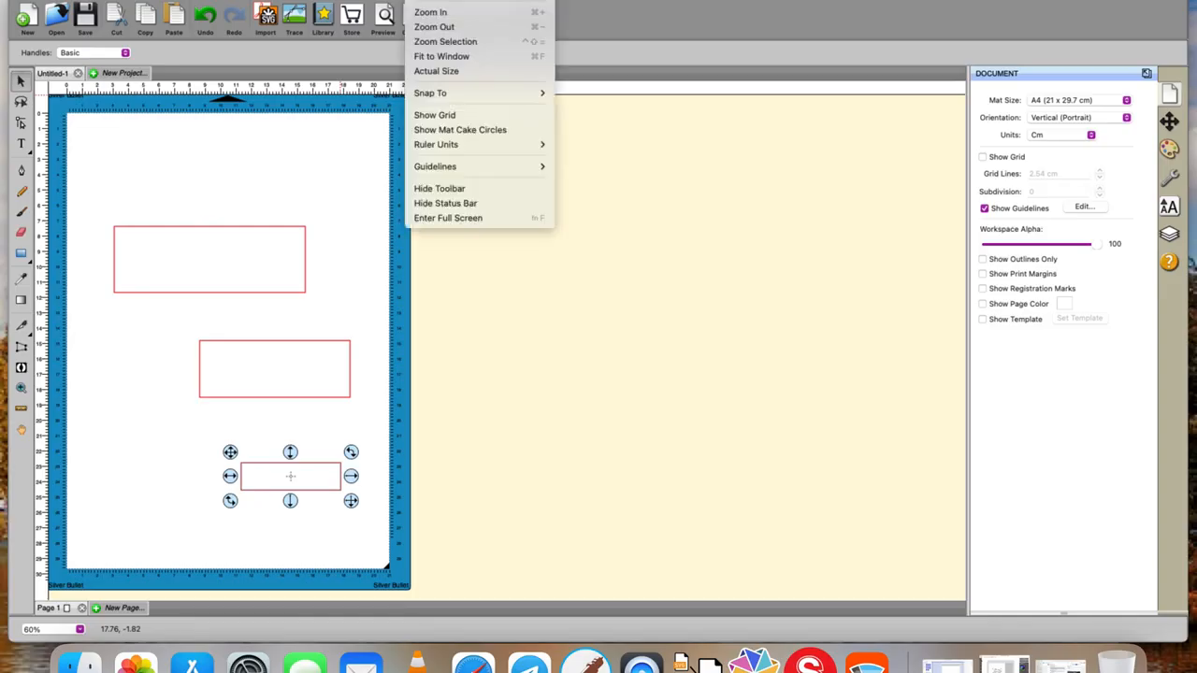
Open a Shadow Layer for the smallest rectangle and set the shadow size to 0.900 cm.
click(357, 1)
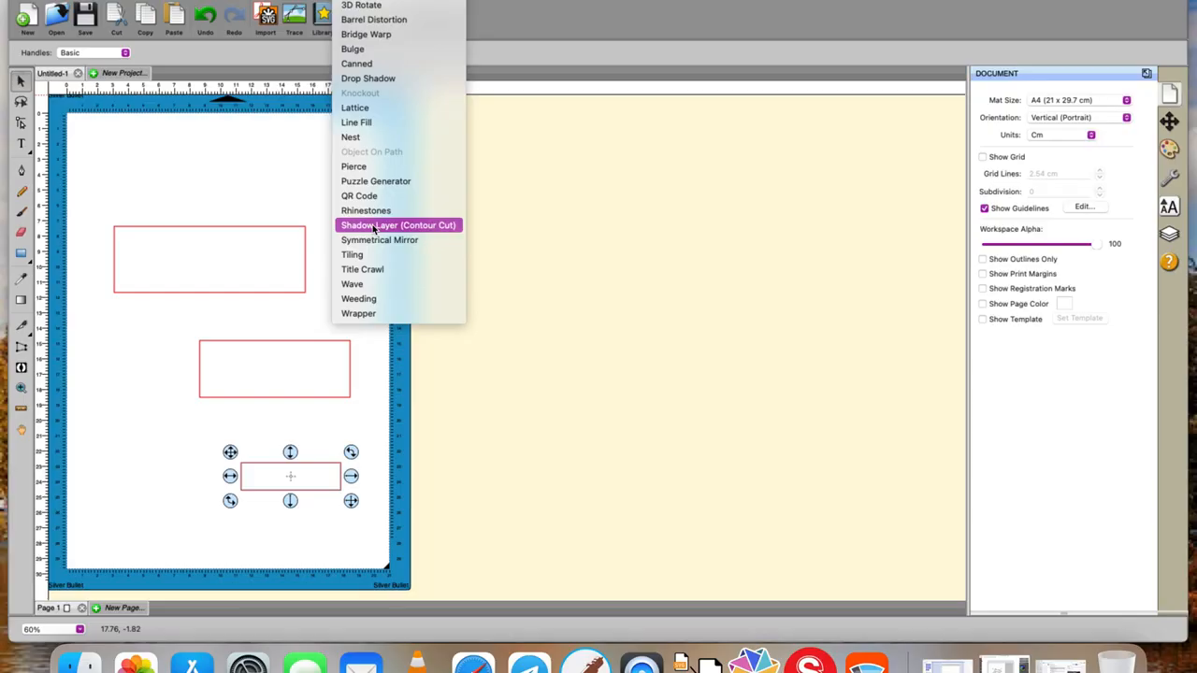
click(373, 226)
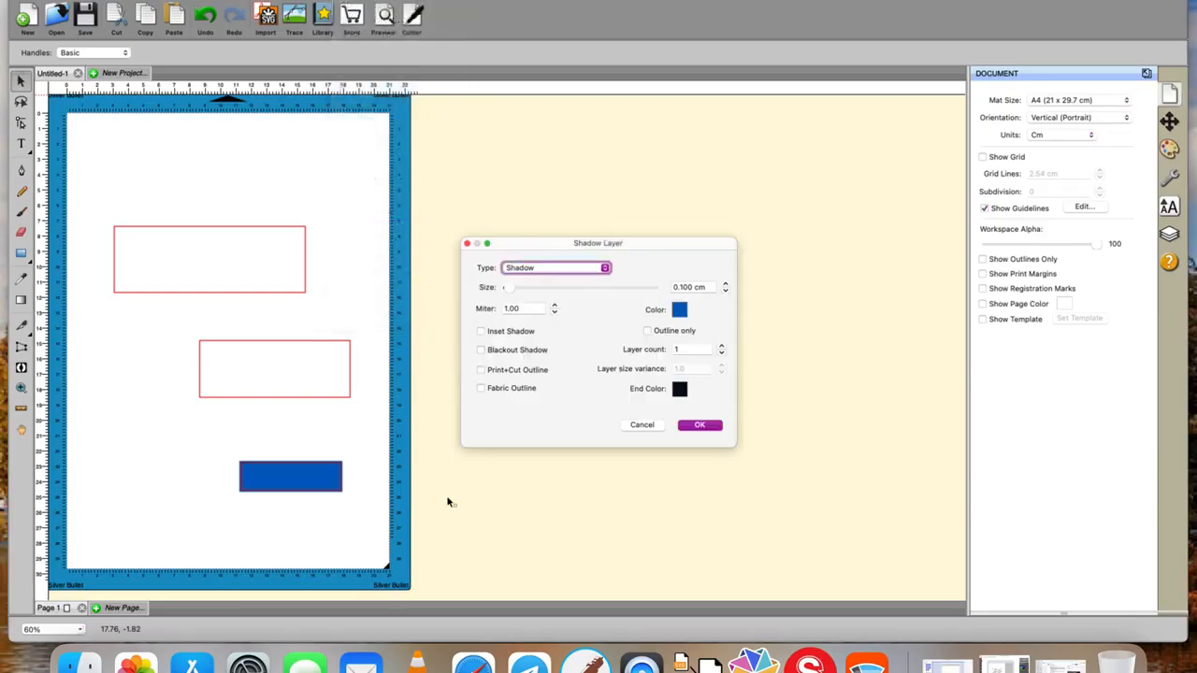
click(728, 284)
click(727, 284)
click(728, 284)
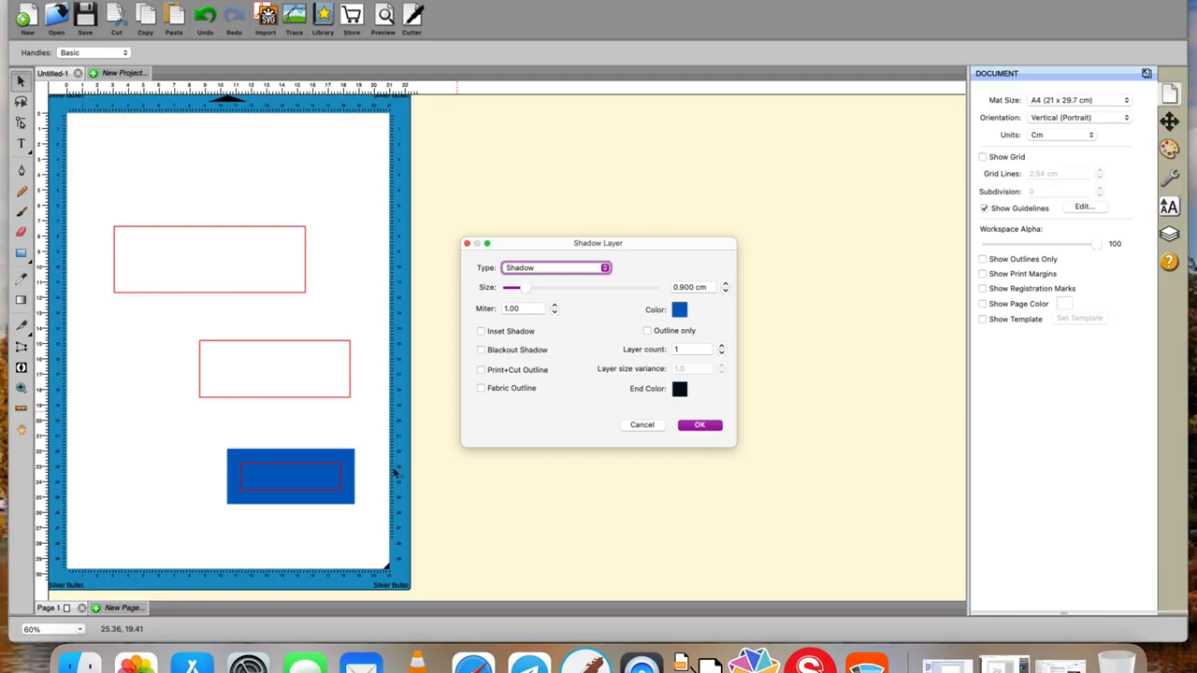
Make the rectangle's shadow outline only and set its layer count to 3.
click(647, 332)
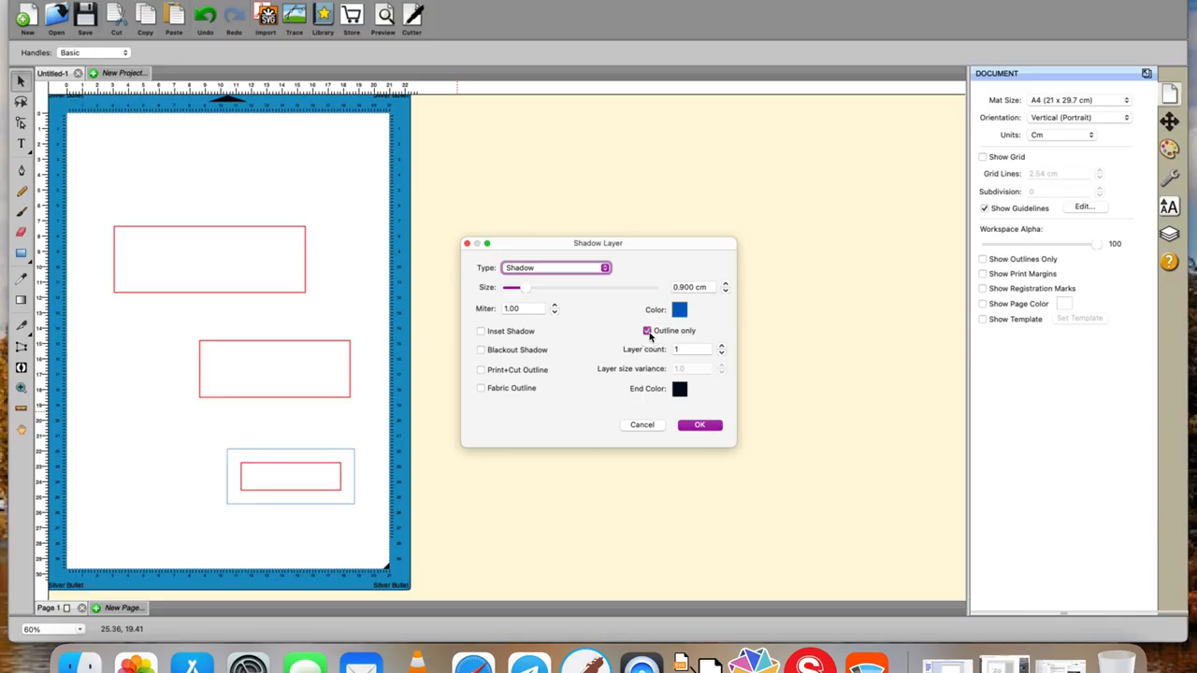
click(722, 345)
click(722, 346)
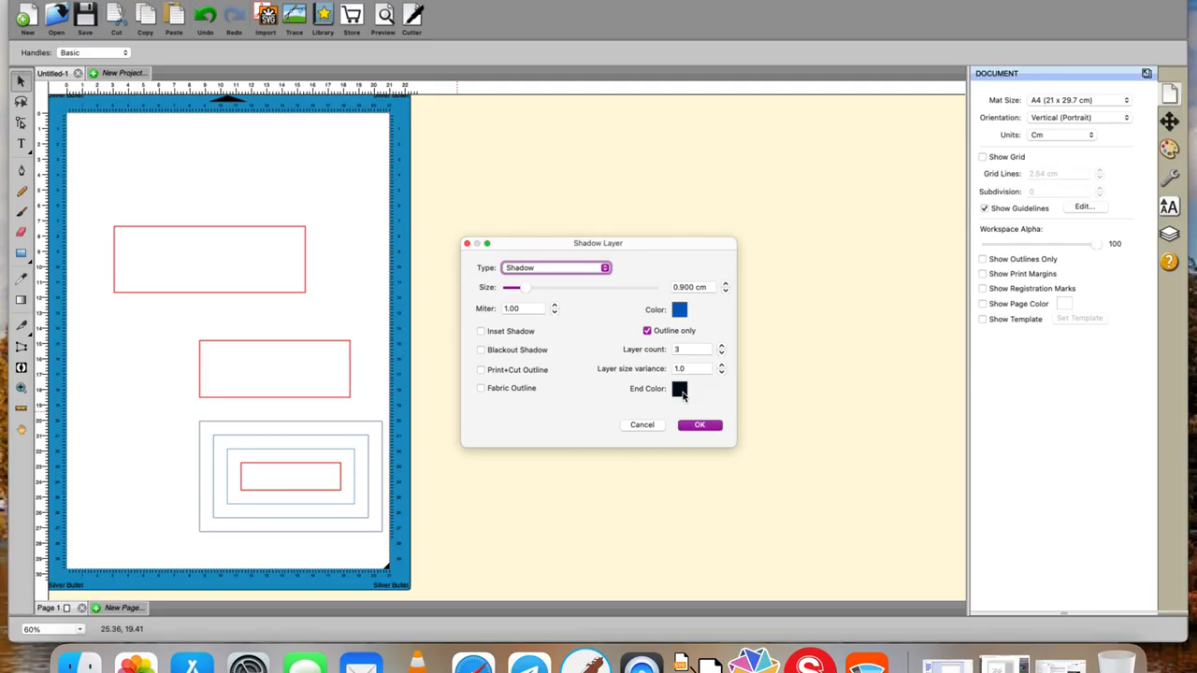
Set the shadow's starting color to magenta FF00FF and its end color to black 000000.
click(679, 310)
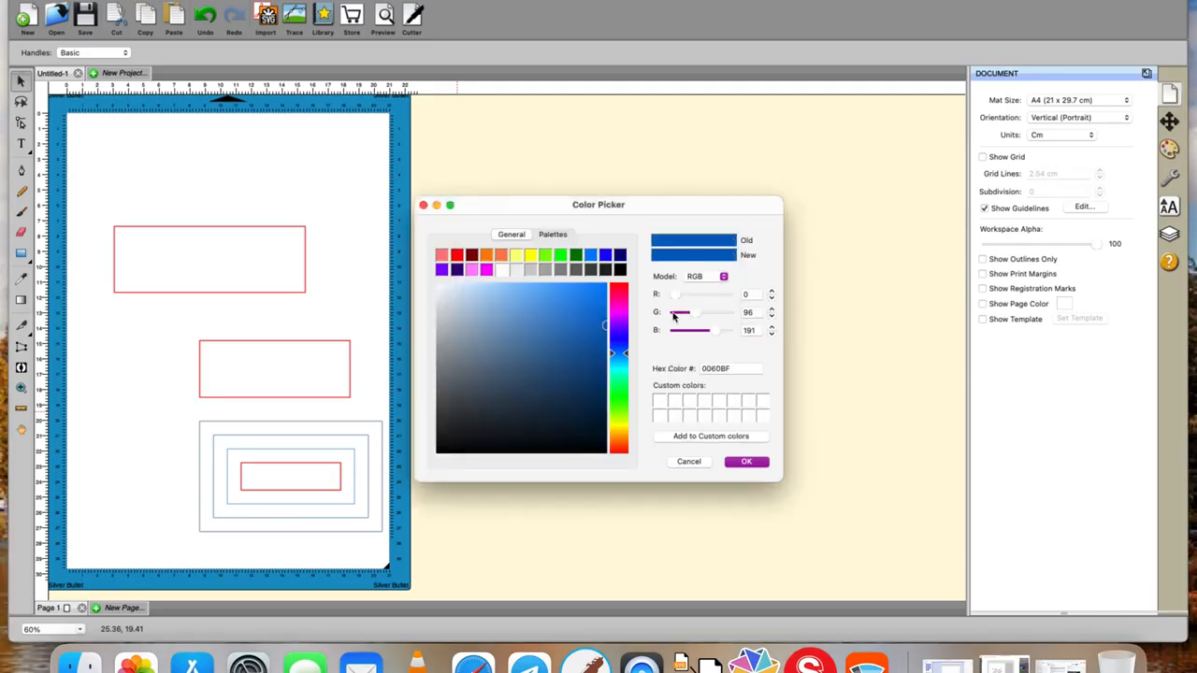
click(486, 270)
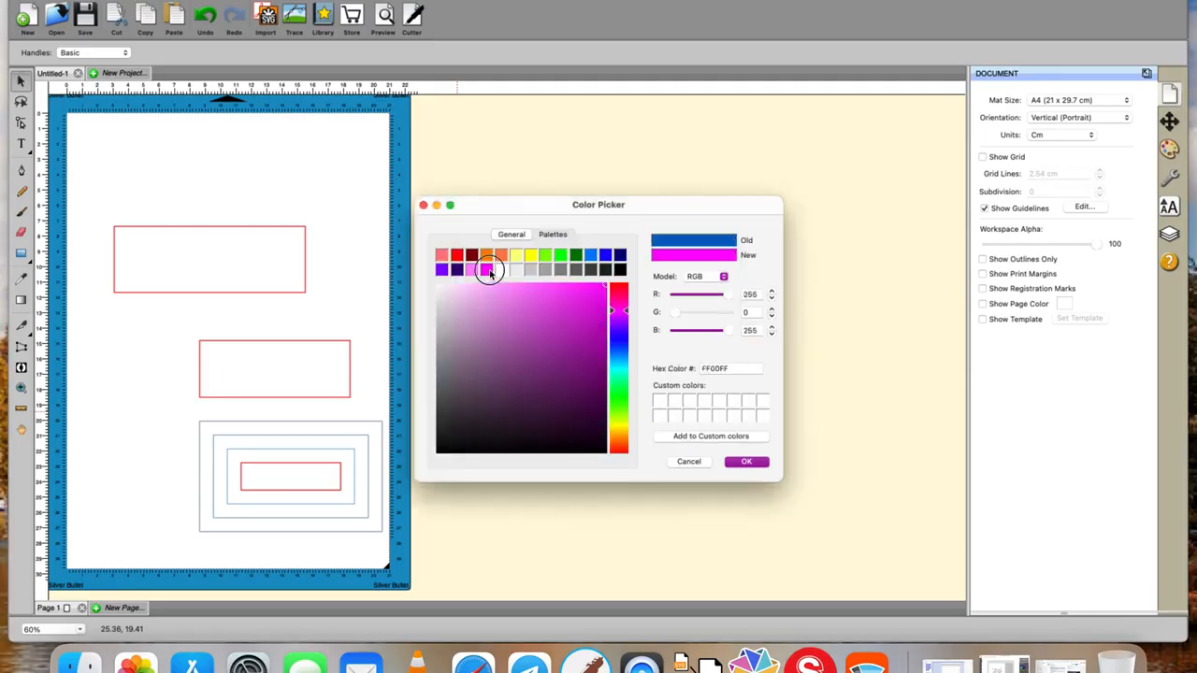
click(745, 462)
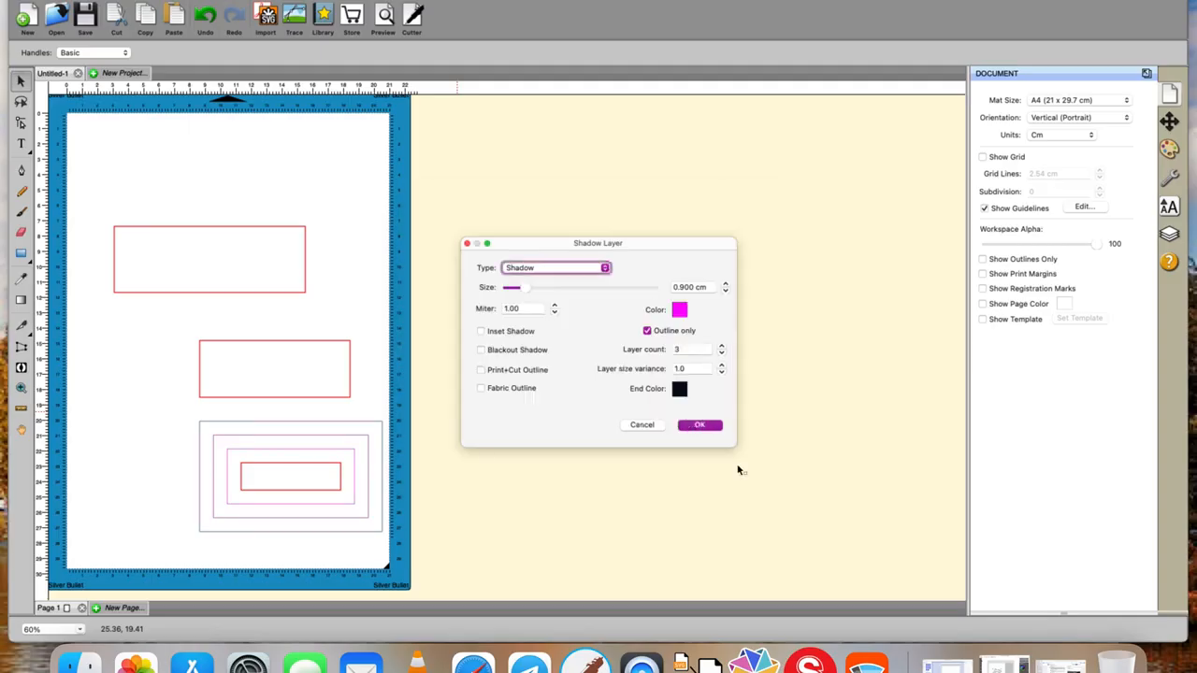
click(680, 391)
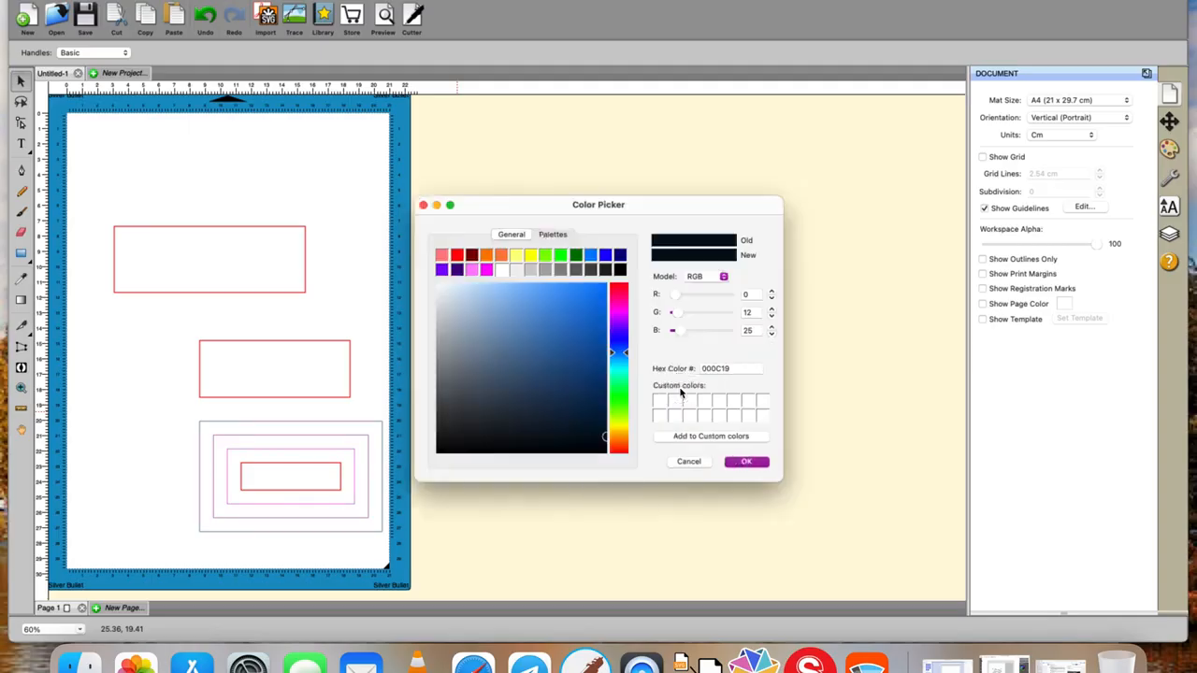
click(620, 269)
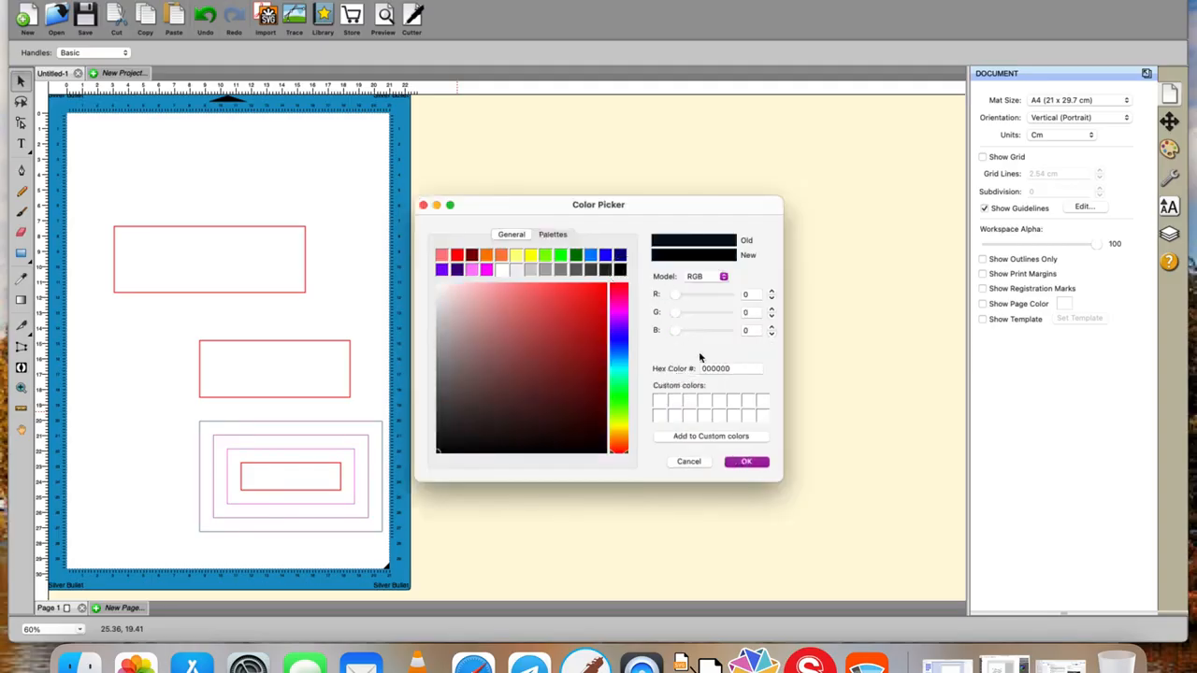
click(753, 462)
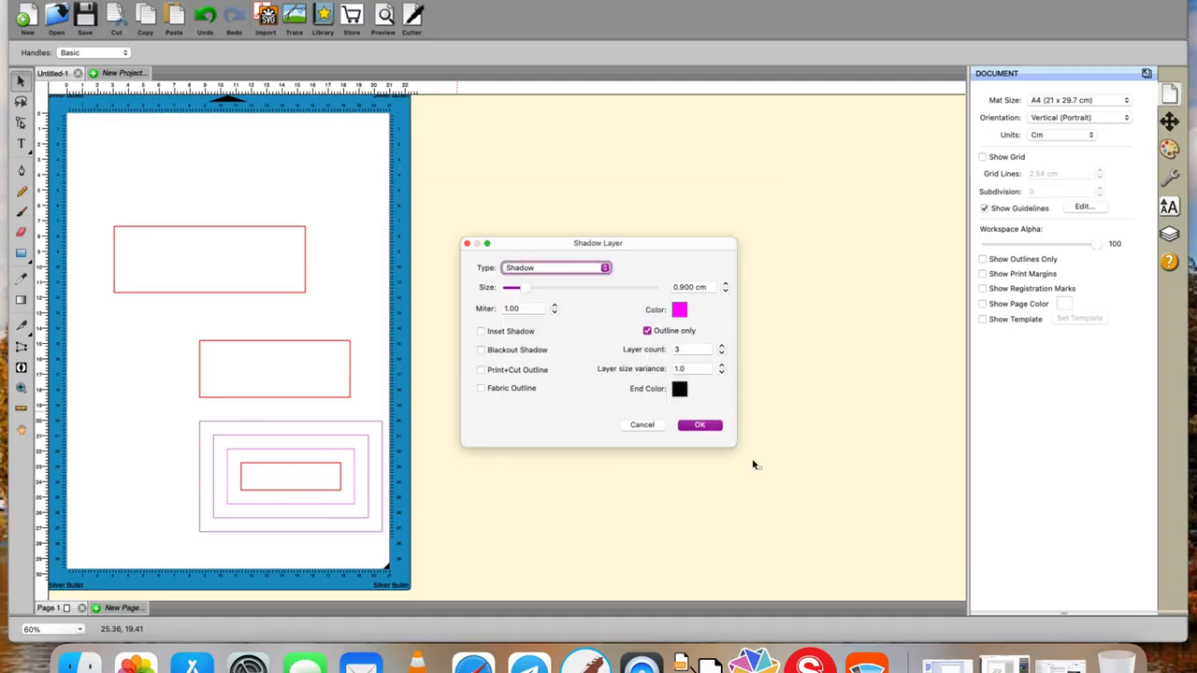
Raise the shadow's layer size variance to 1.70.
click(721, 366)
click(721, 367)
click(720, 367)
click(720, 366)
click(721, 367)
click(721, 366)
click(721, 366)
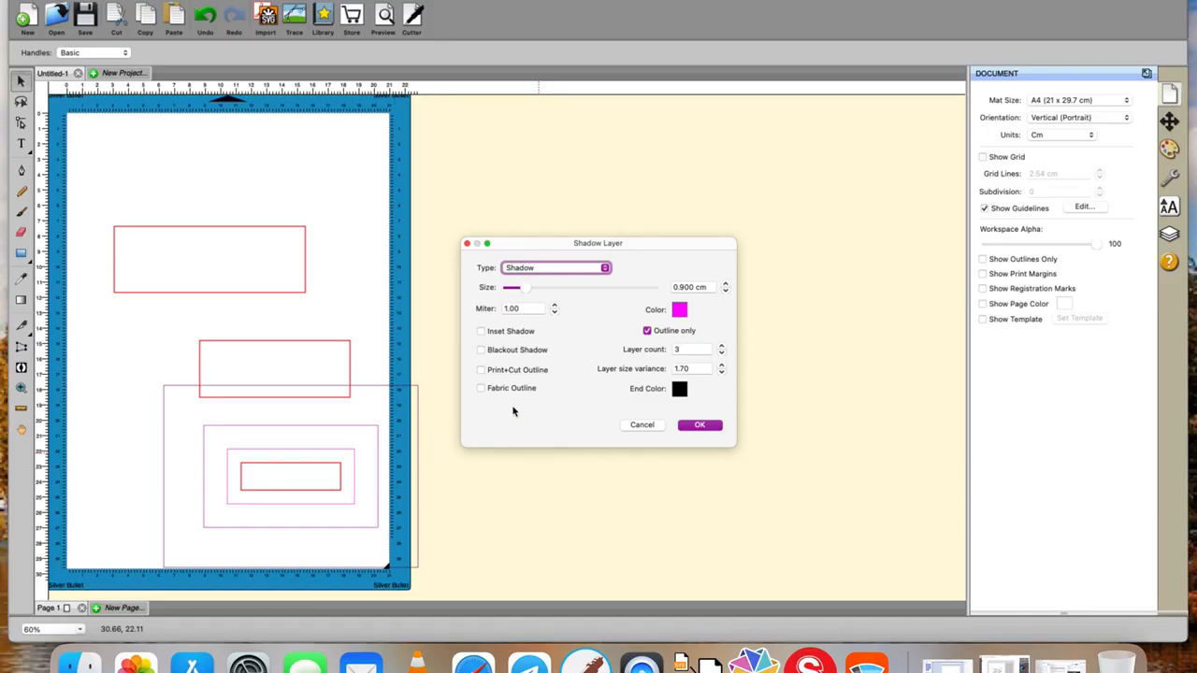
Try the Inset Shadow and Blackout Shadow options on the smallest rectangle, discarding the whole shadow layer.
click(482, 332)
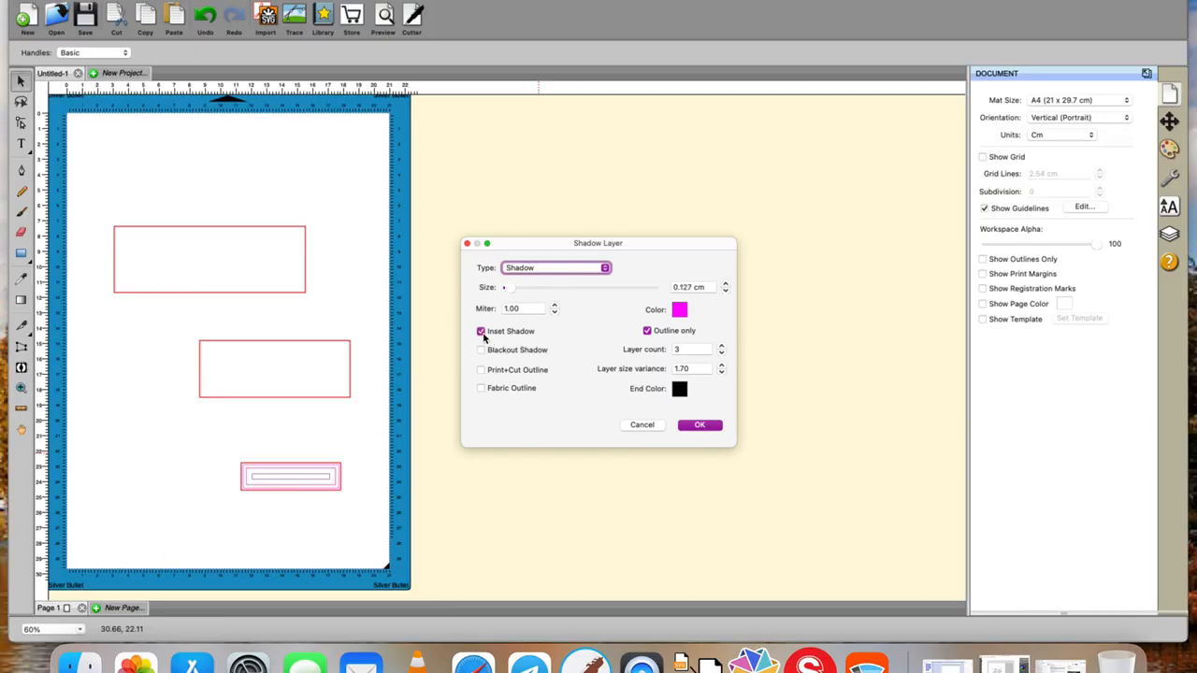
click(483, 352)
click(642, 424)
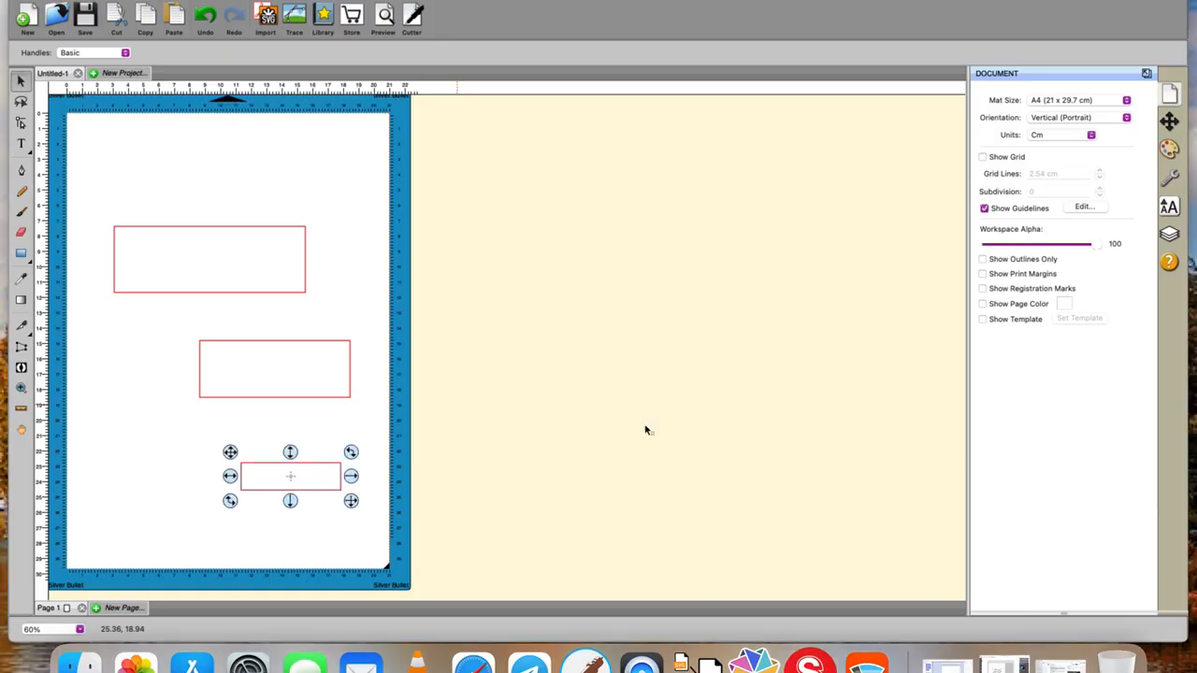
click(352, 0)
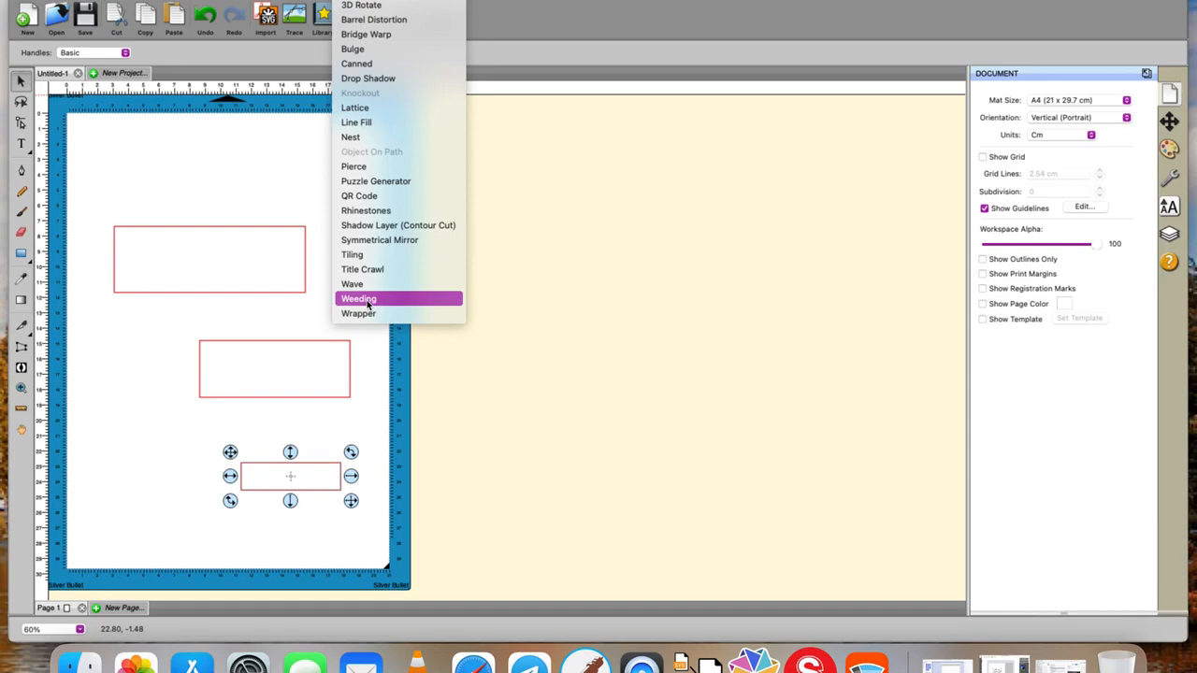
click(22, 147)
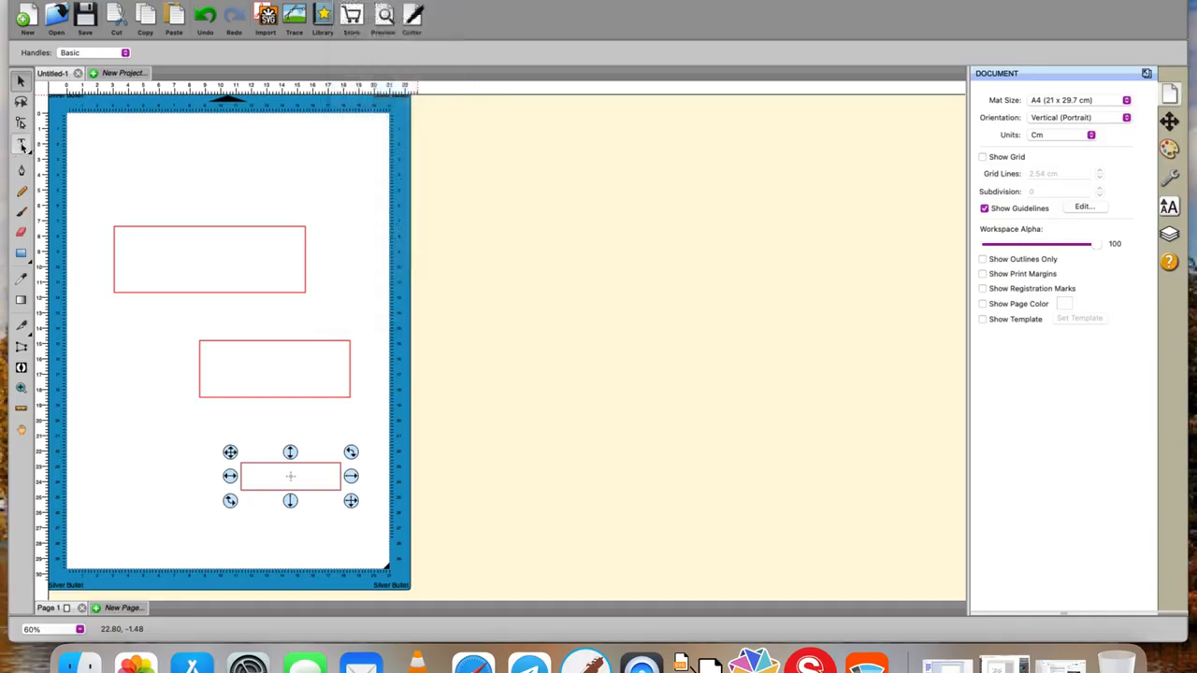
click(483, 285)
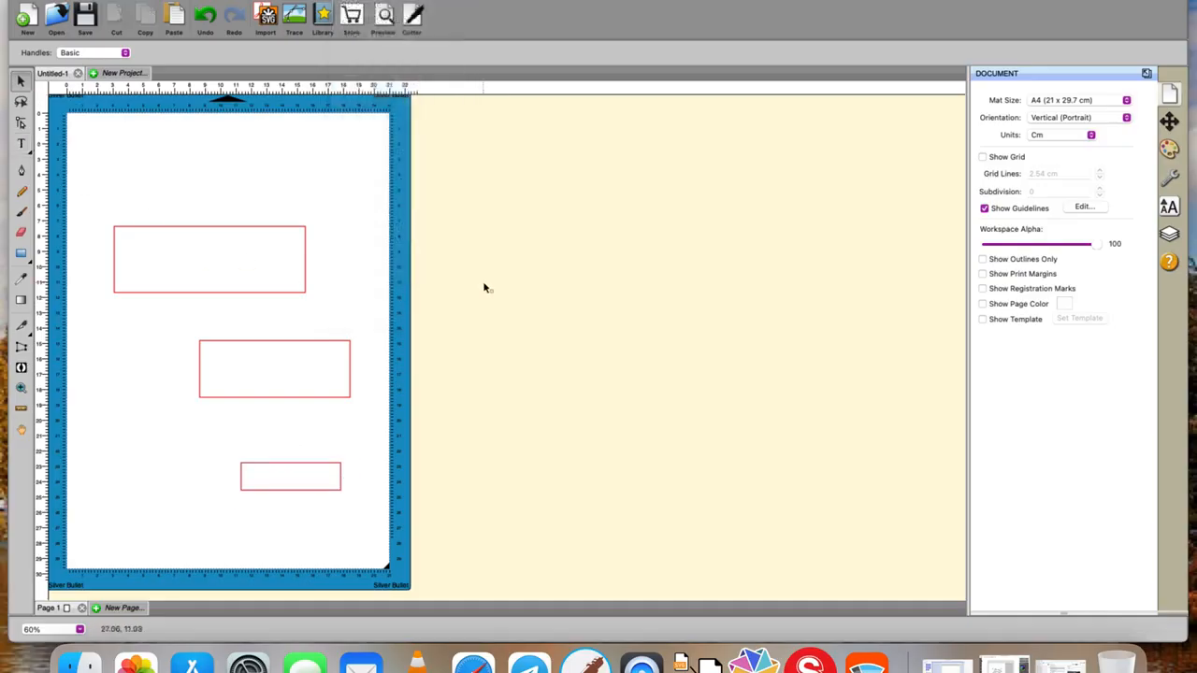
Add the text "Hello" on the empty workspace beside the mat and enlarge it to about 23.1 × 7.4 cm.
click(21, 143)
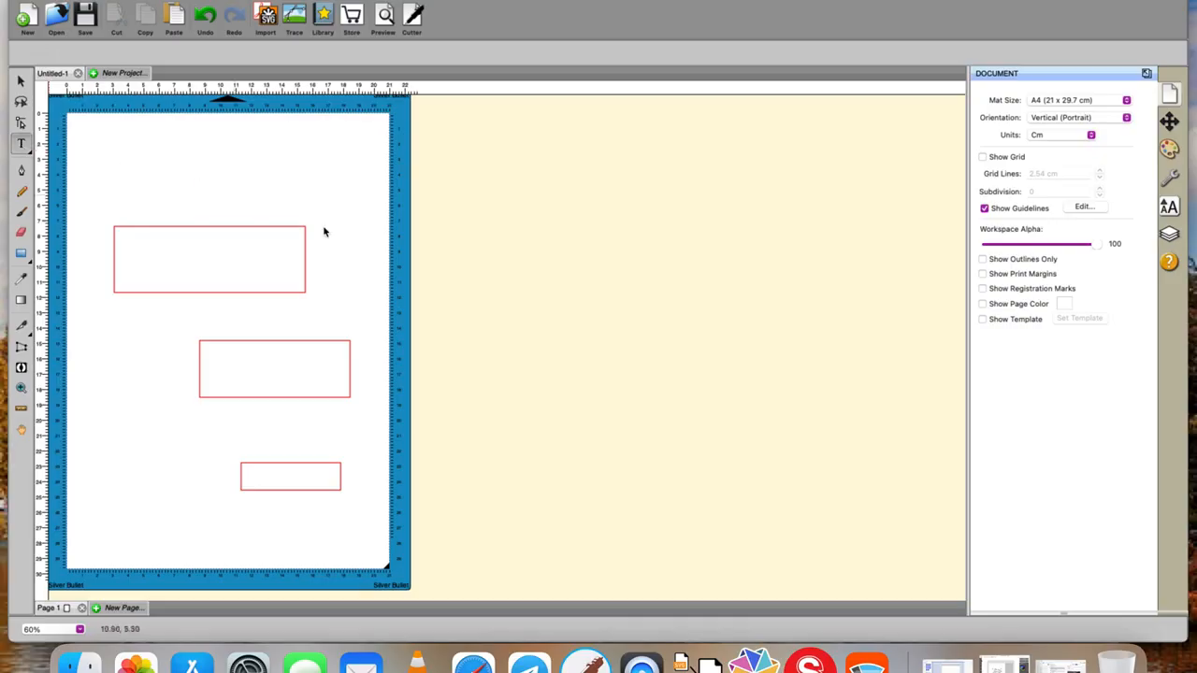
click(513, 297)
text(Hello)
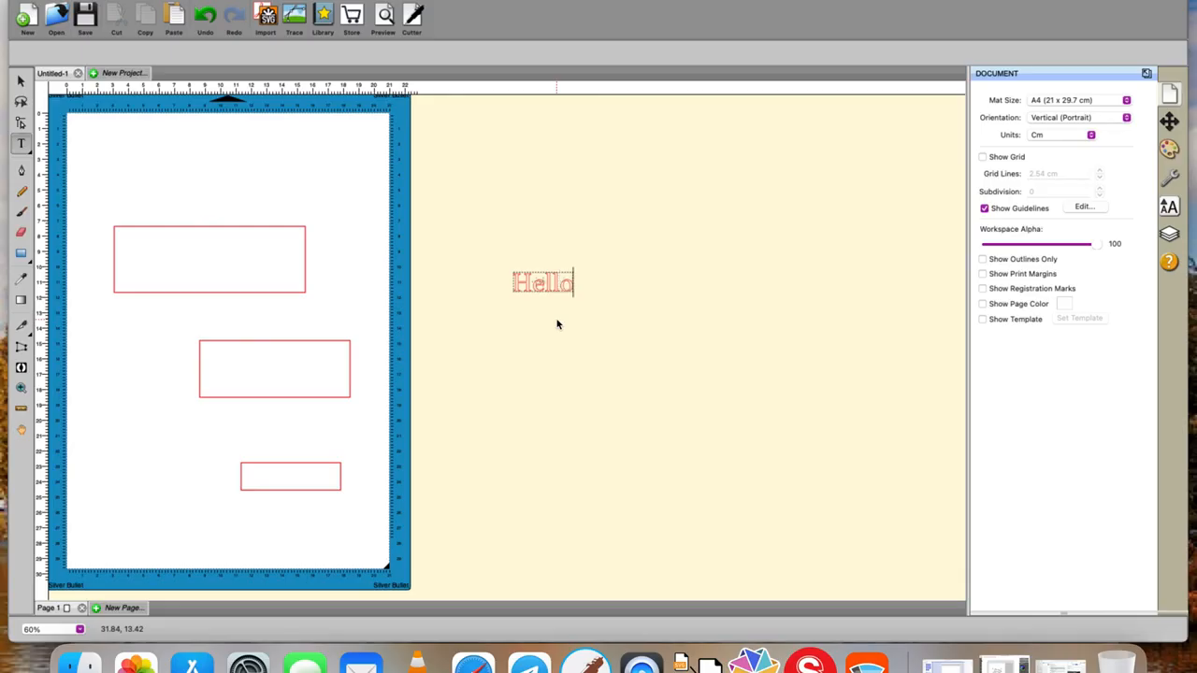
click(21, 81)
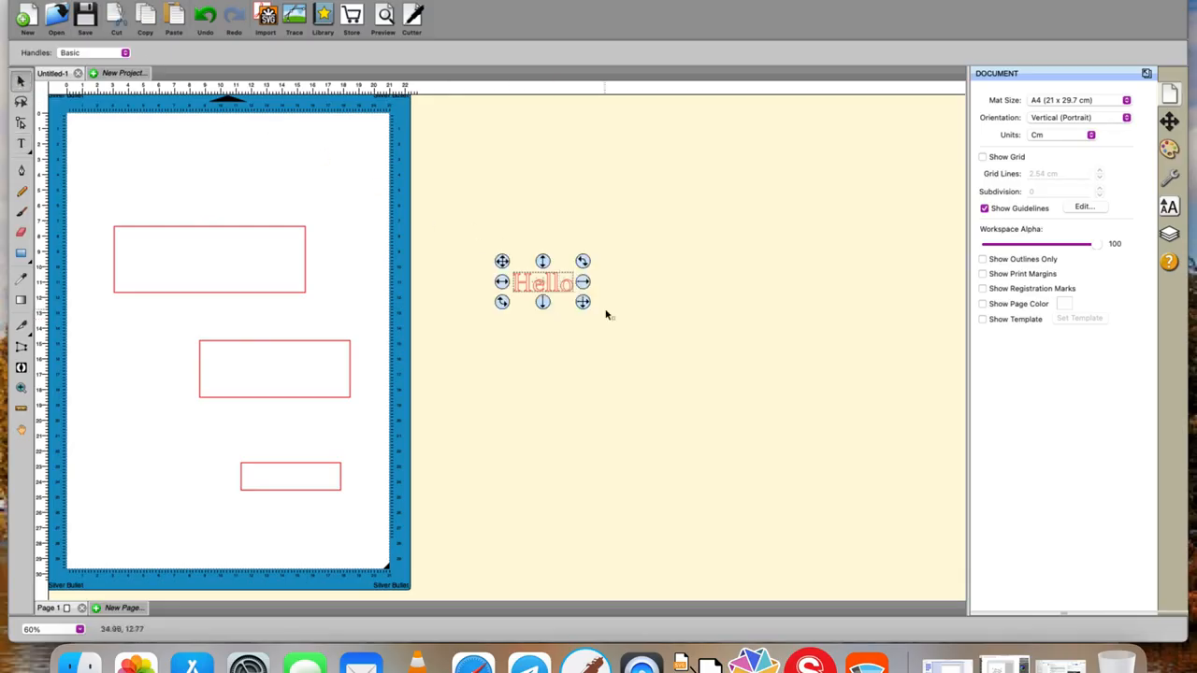
drag(583, 302, 879, 538)
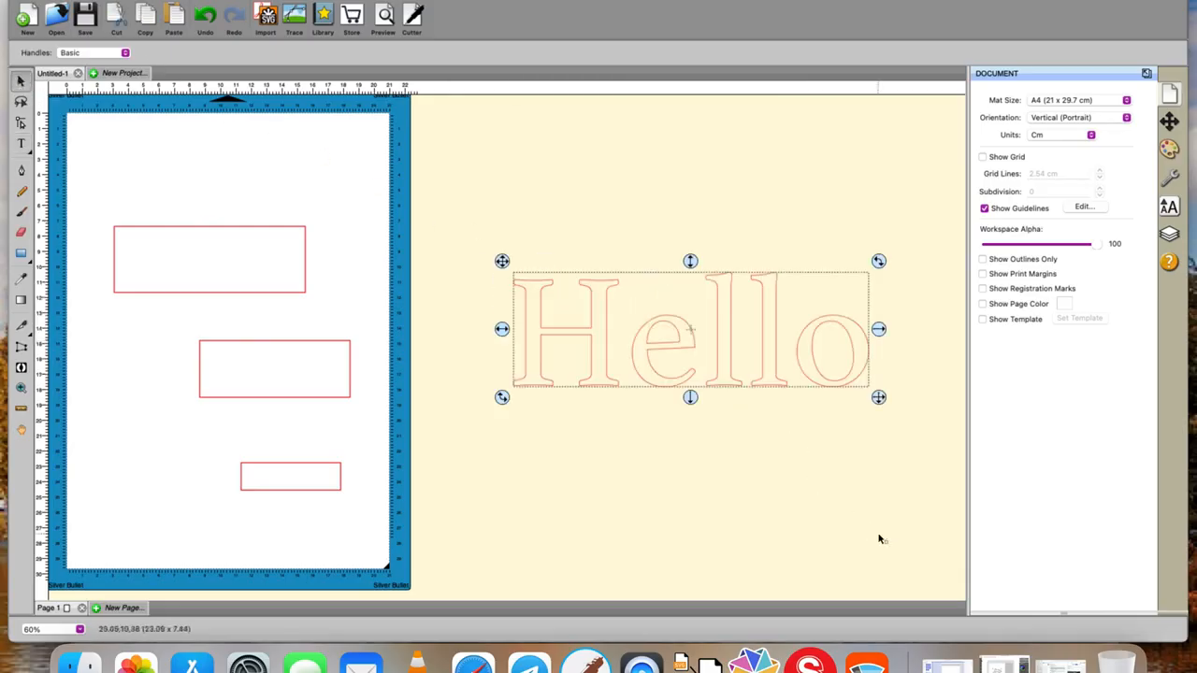
Start Weeding on the "Hello" text and add four vertical weeding lines around the letters and in their holes.
click(352, 5)
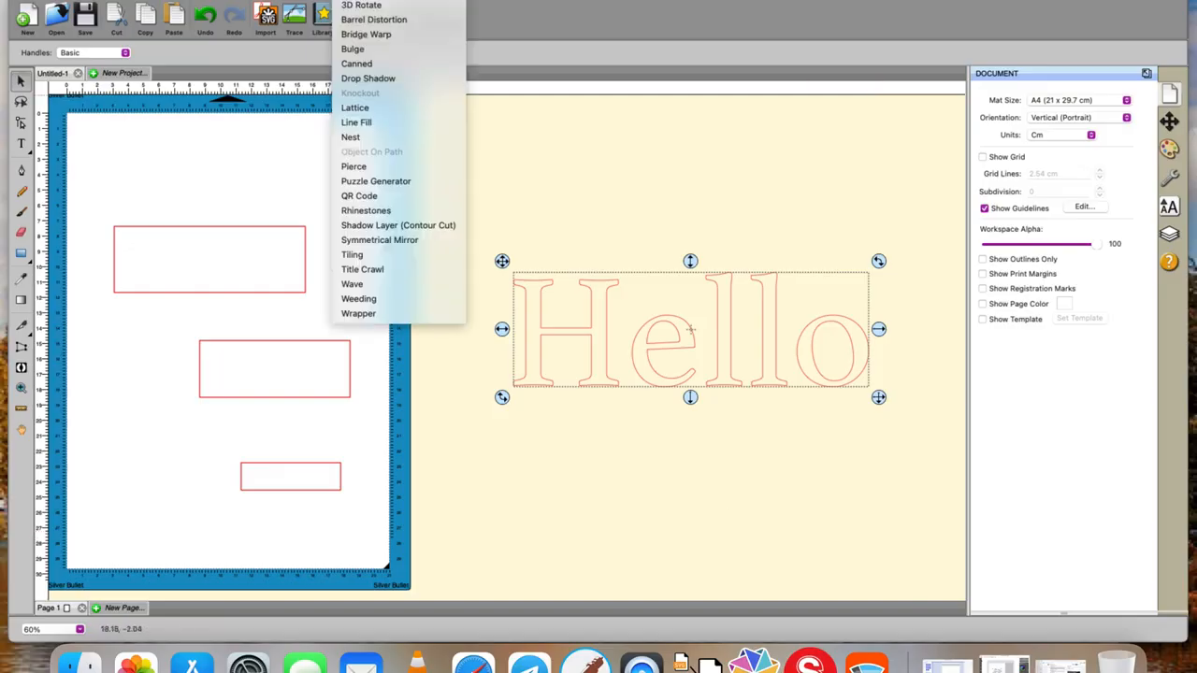
click(359, 299)
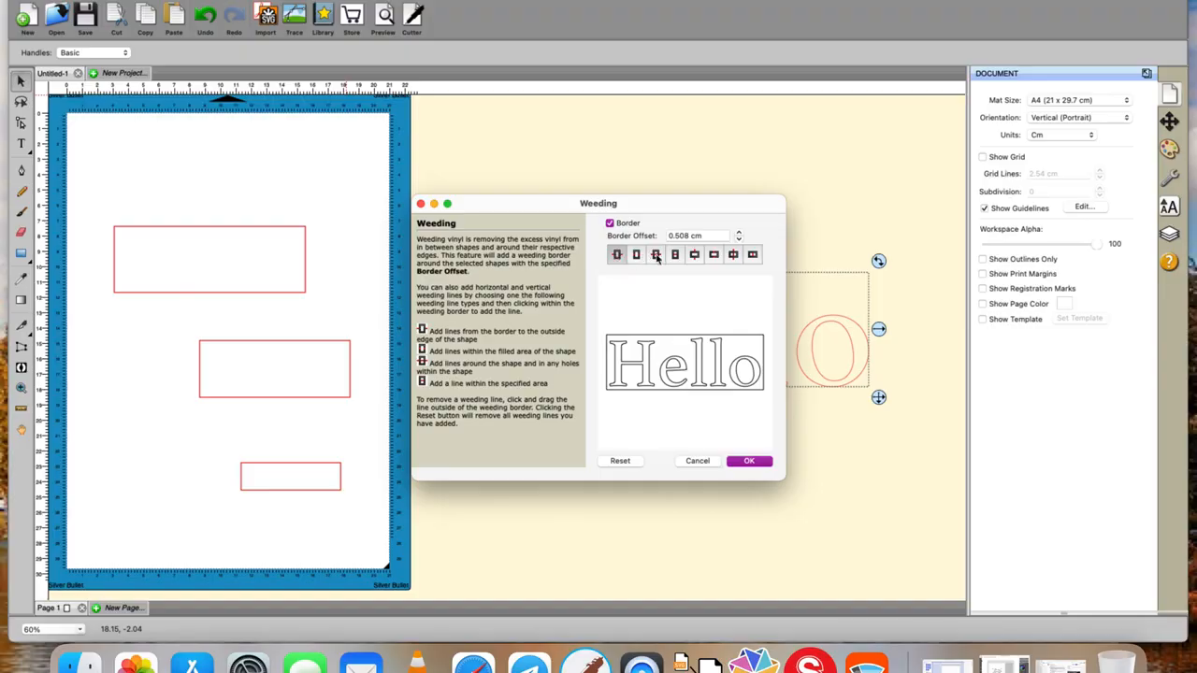
click(732, 254)
click(741, 343)
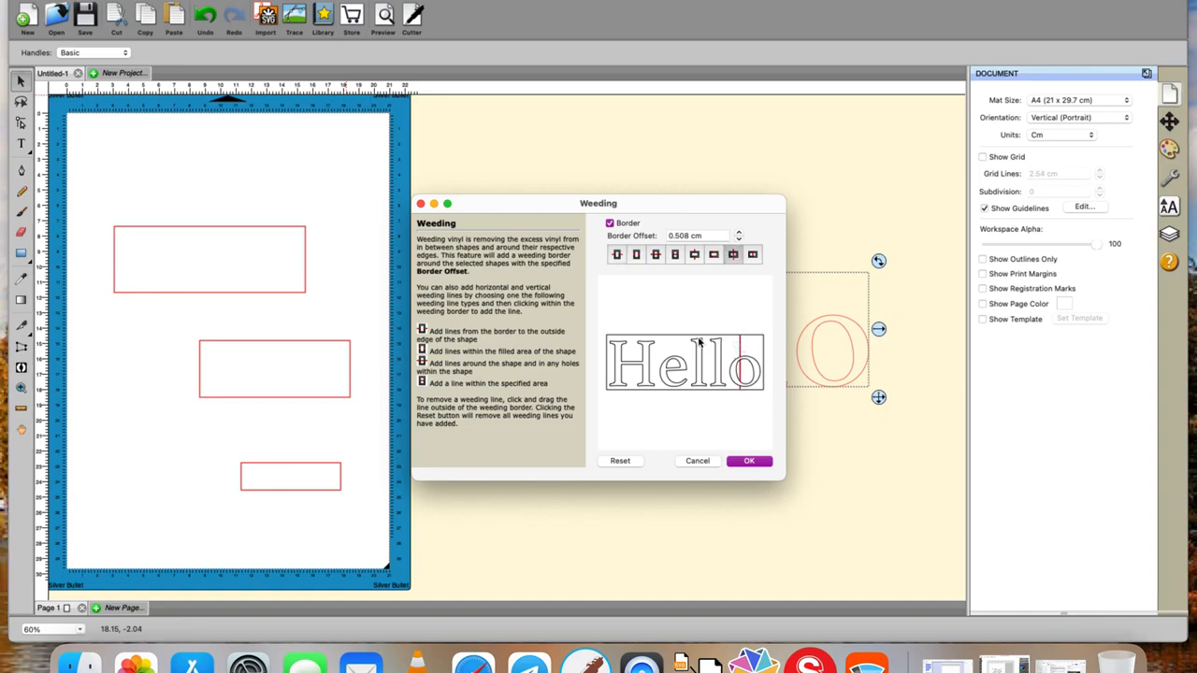
click(680, 343)
click(667, 343)
click(633, 345)
Add two horizontal weeding lines around the "Hello" letters and in their holes, apply the weeding with its border, and deselect the text.
click(655, 254)
click(613, 355)
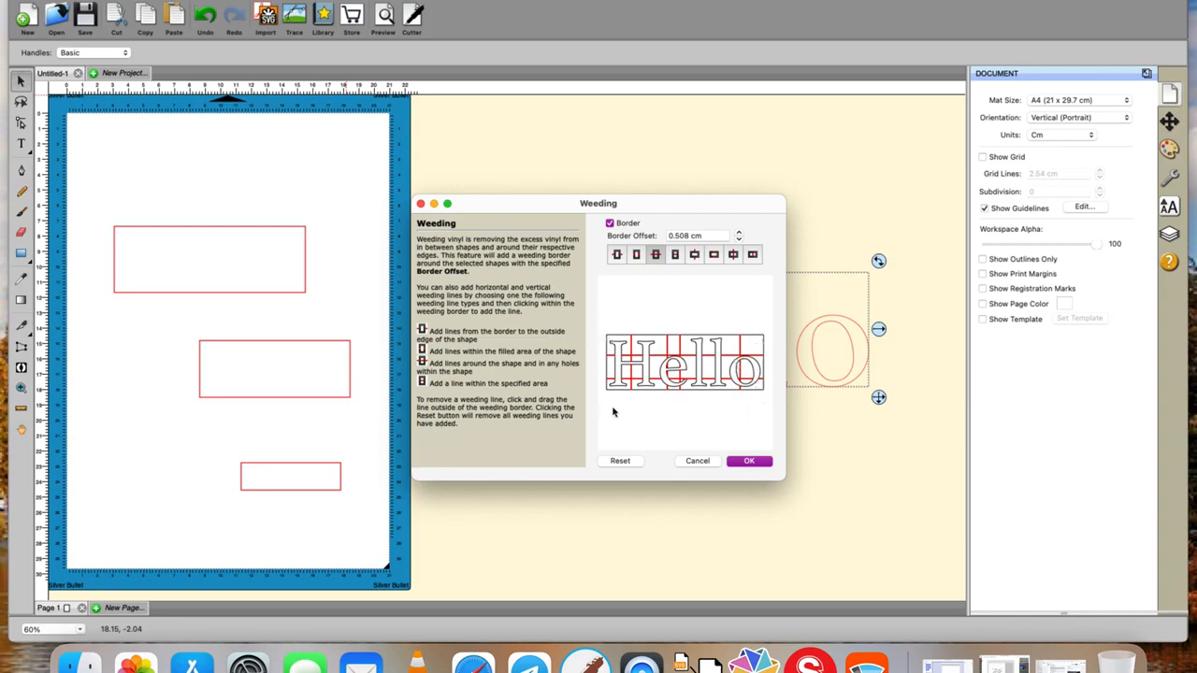
click(743, 460)
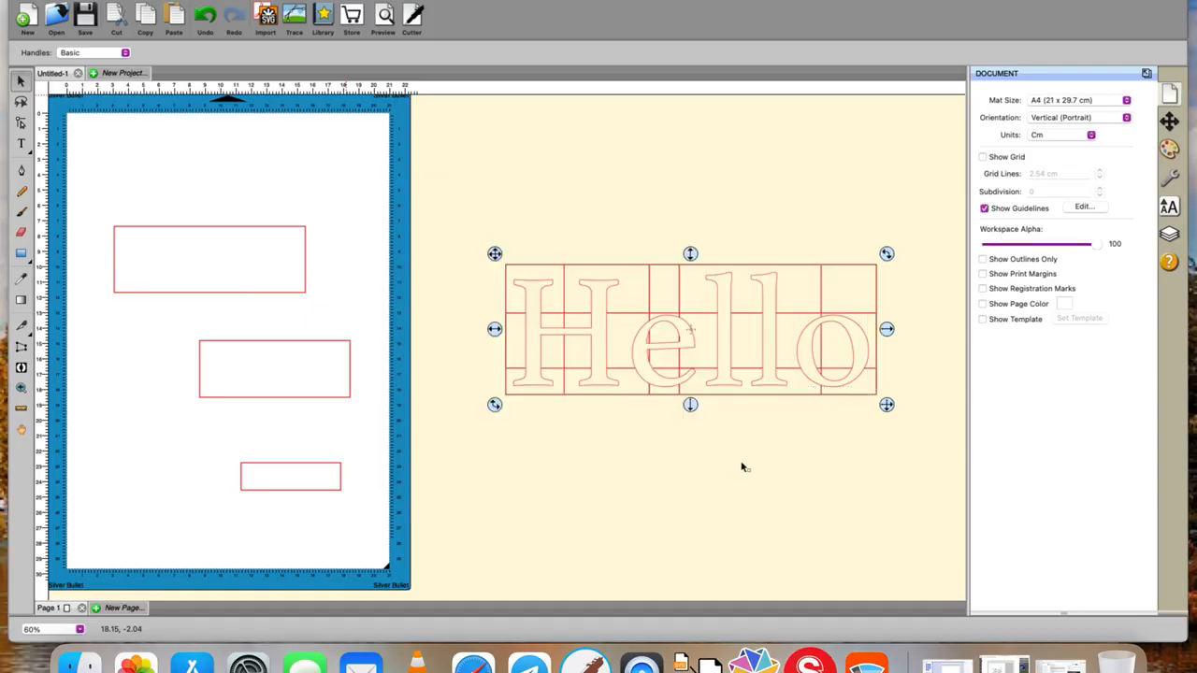
click(757, 427)
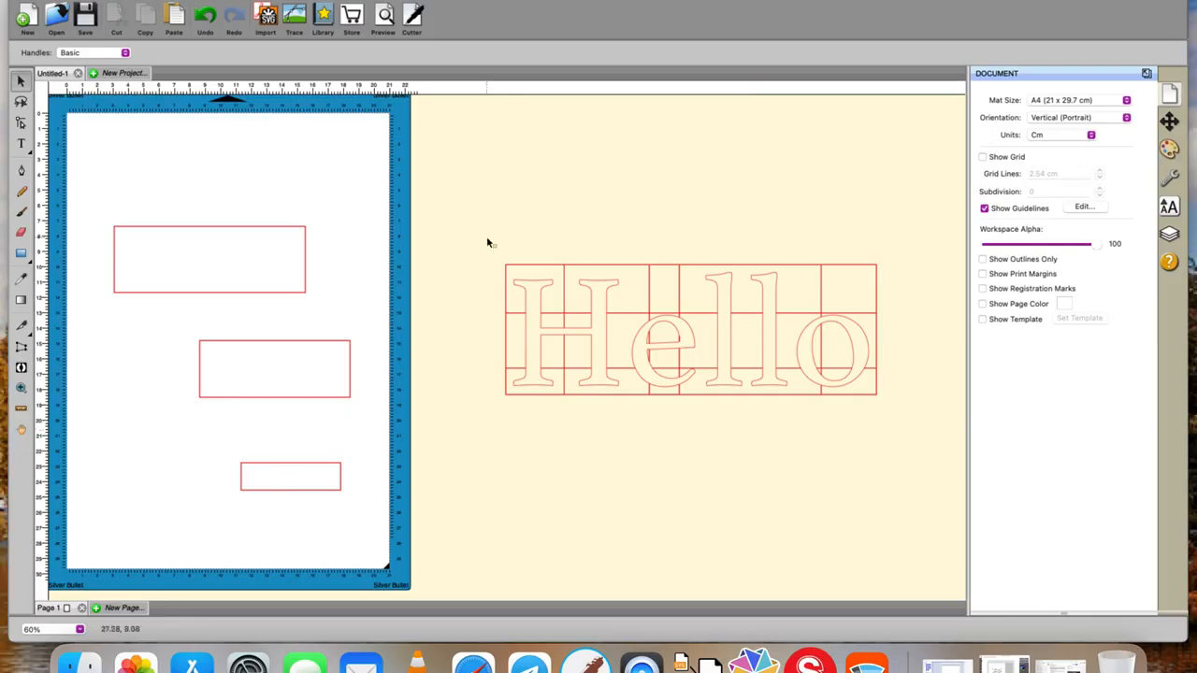
Preview the Wrapper effect on the middle rectangle and discard it.
click(356, 1)
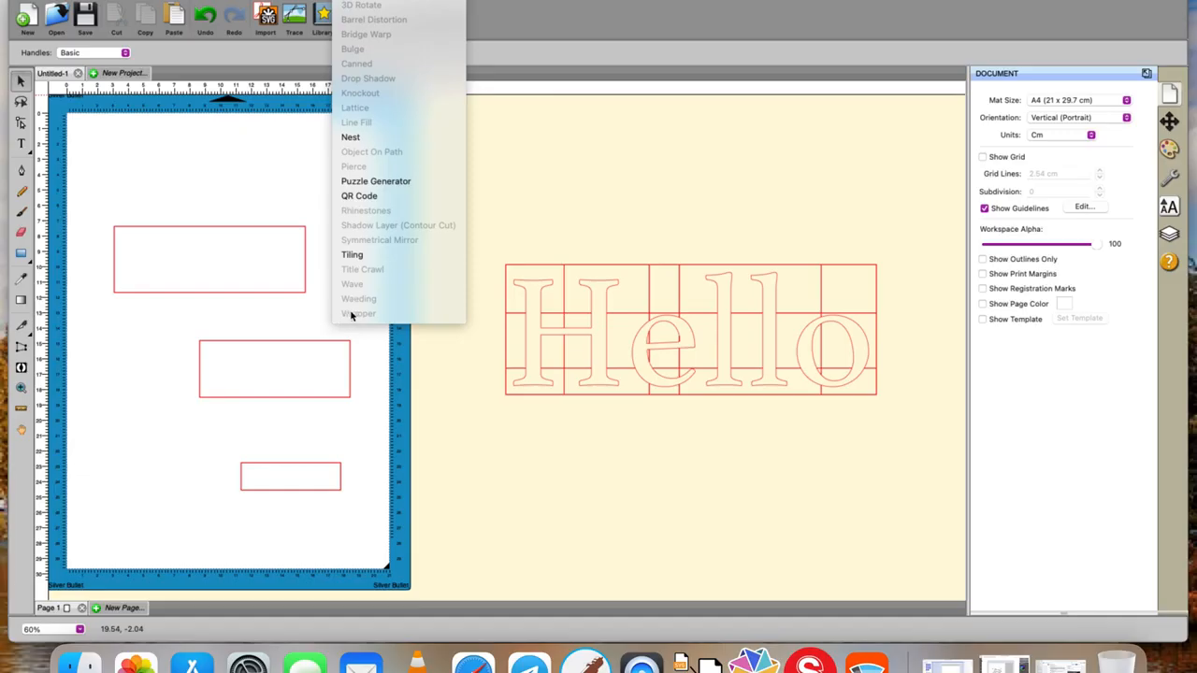
click(349, 350)
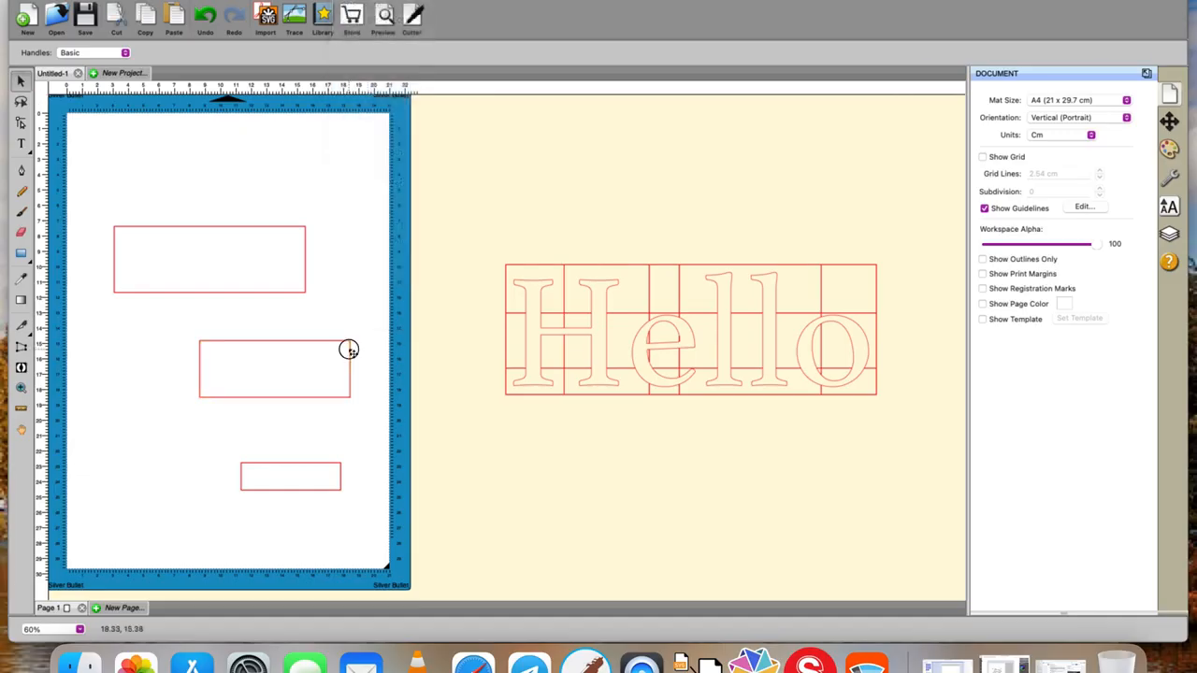
click(349, 350)
click(356, 1)
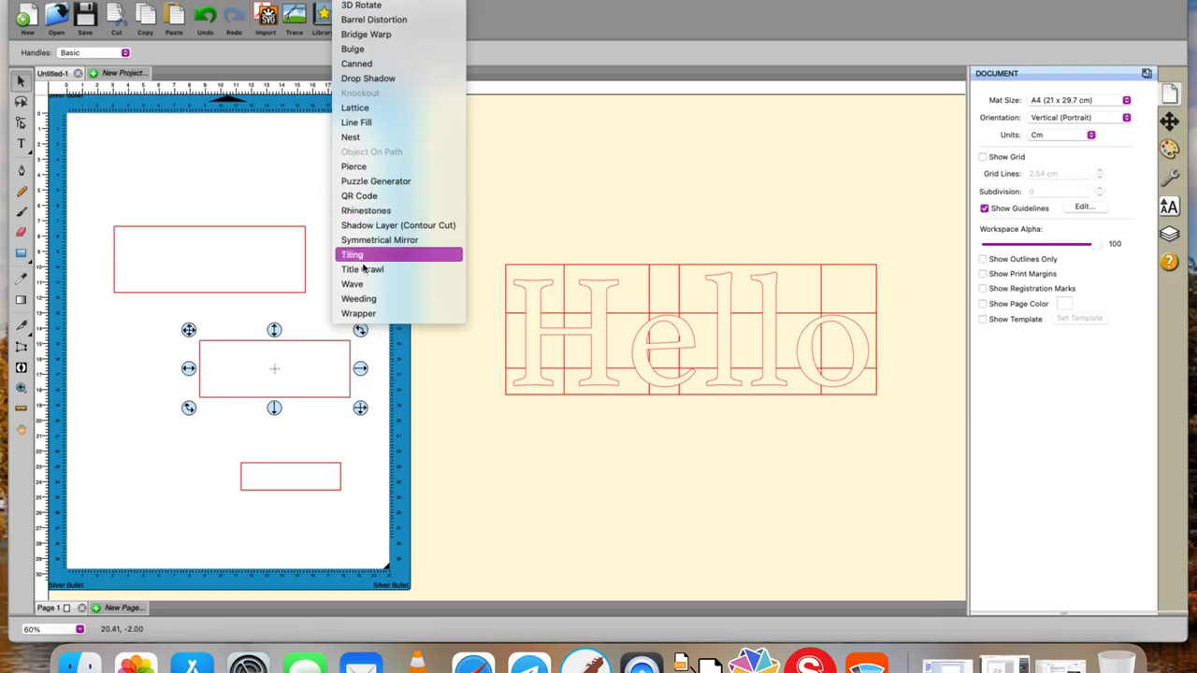
click(362, 314)
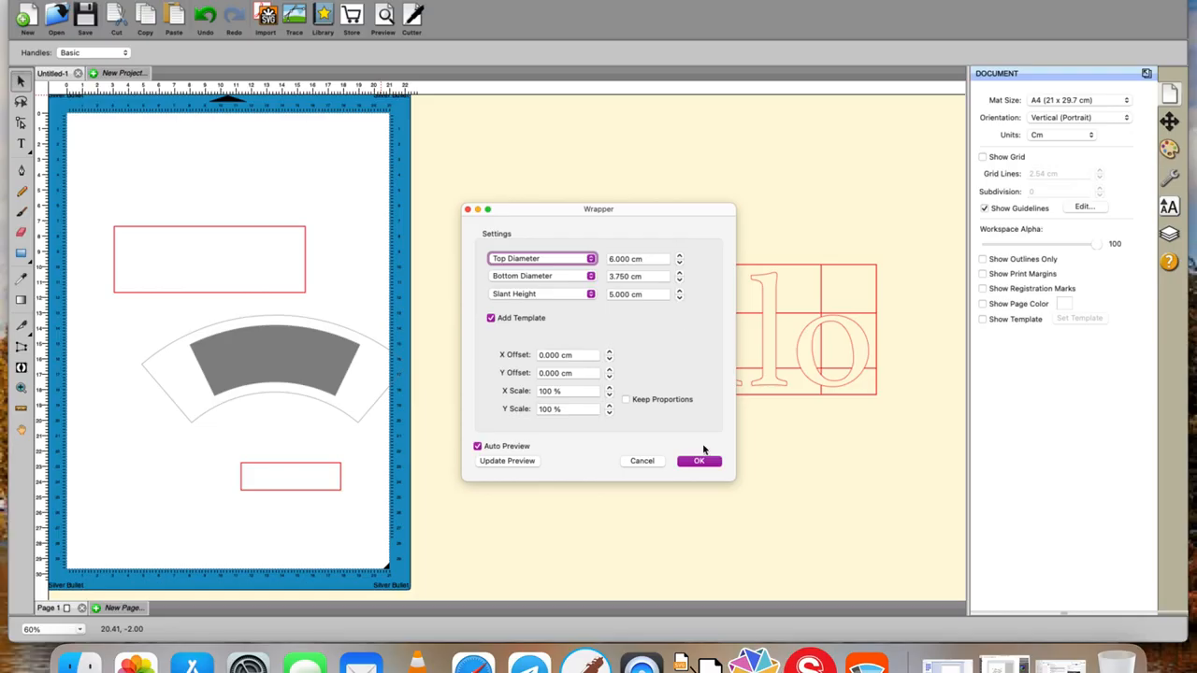
click(657, 462)
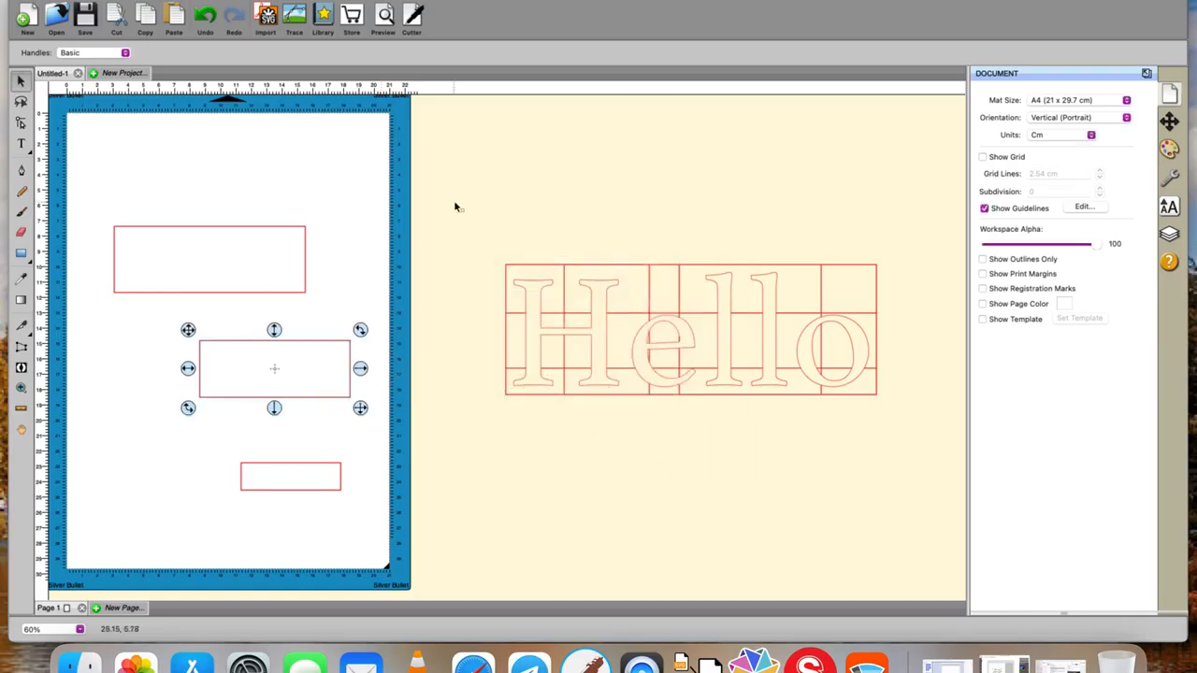